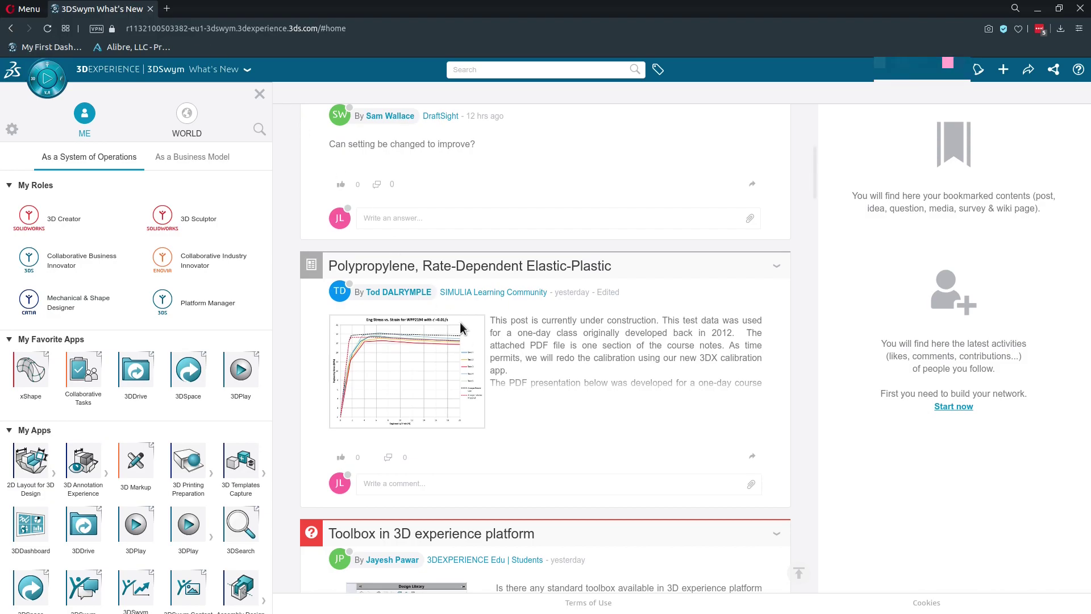
# Close the roles and apps list, check the notifications, then reopen the roles and apps list.
pyautogui.scroll(3, 508, 364)
pyautogui.scroll(-3, 508, 364)
pyautogui.scroll(5, 507, 364)
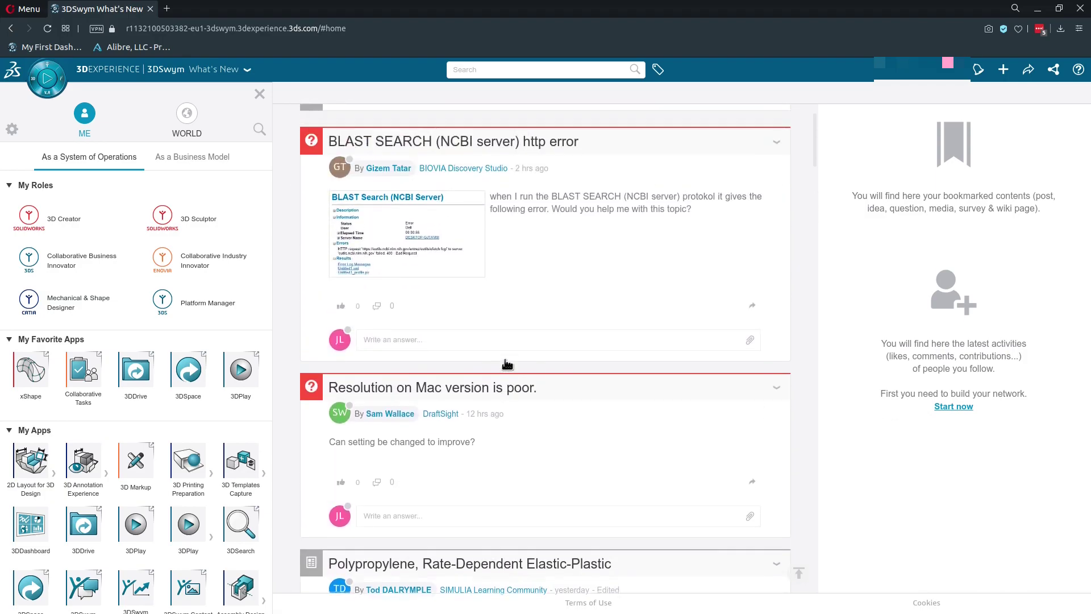
pyautogui.scroll(-2, 507, 365)
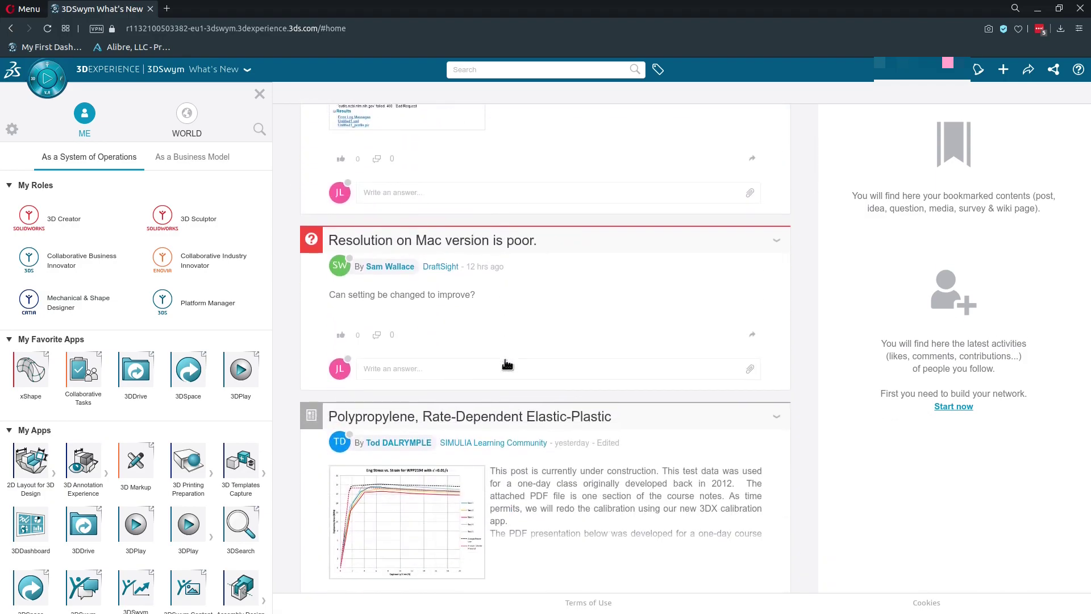
pyautogui.scroll(3, 508, 364)
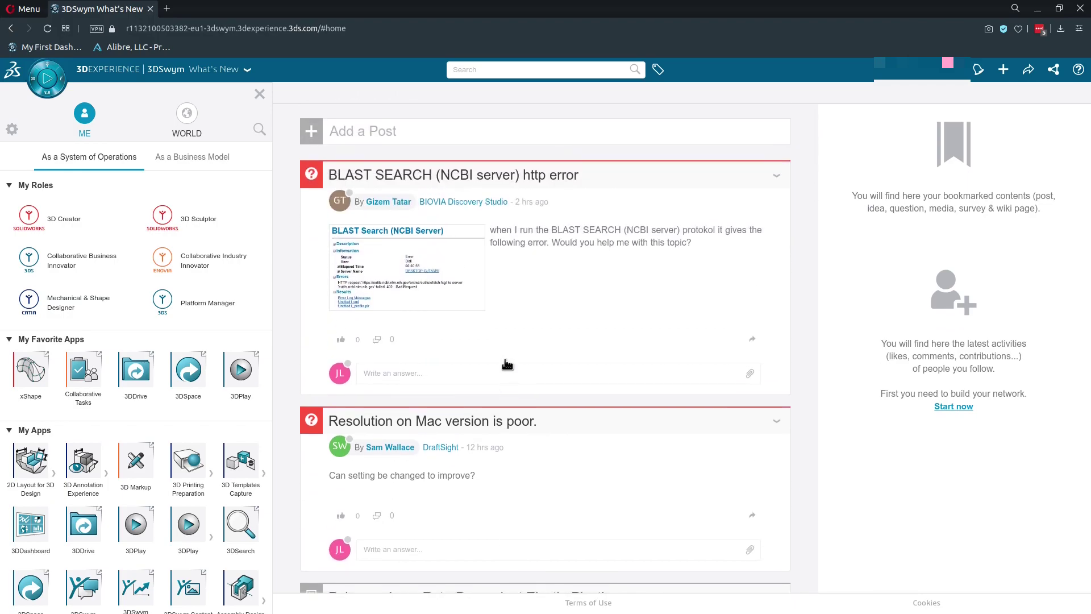
pyautogui.click(48, 82)
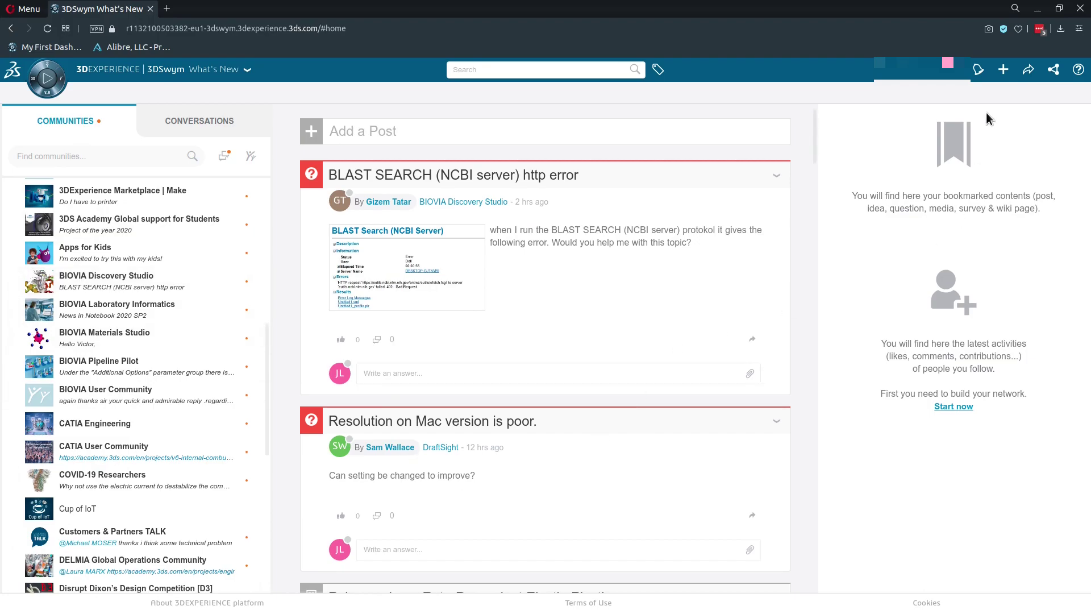
pyautogui.click(977, 70)
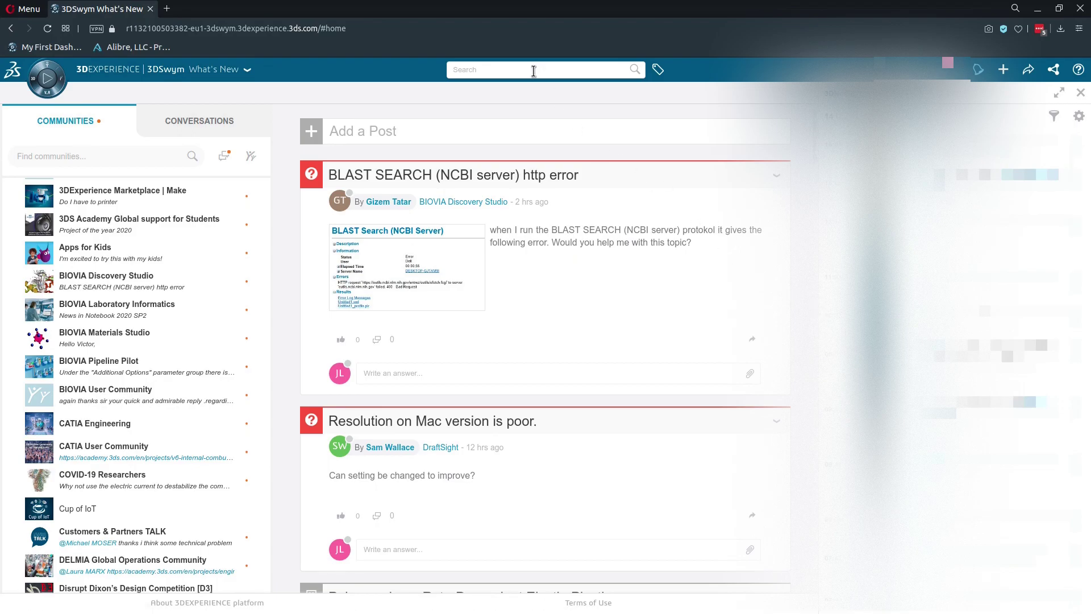
pyautogui.click(47, 79)
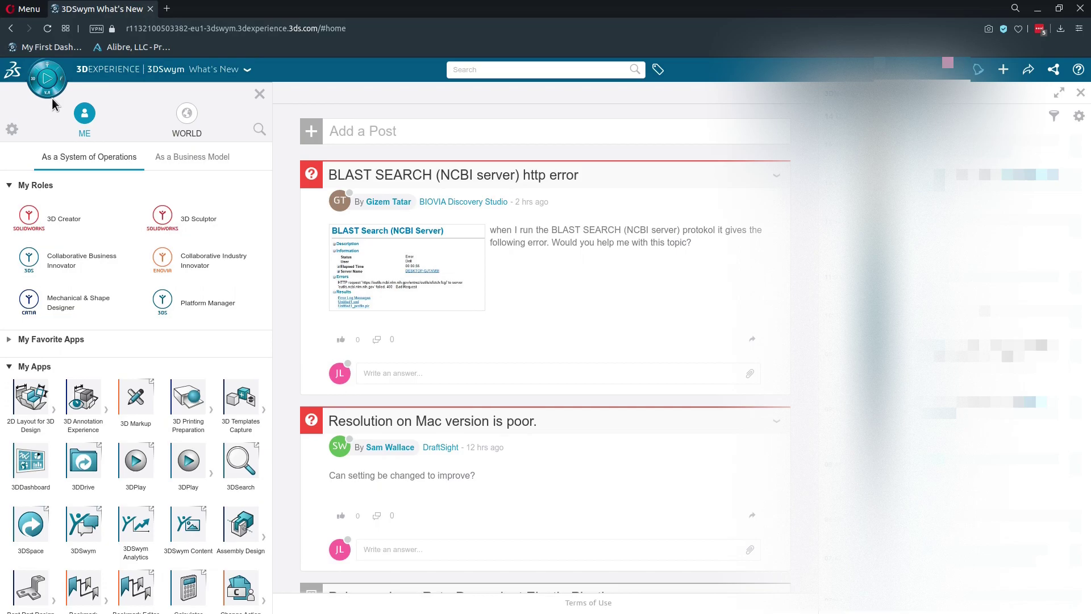
# Browse the 3D Creator and 3D Sculptor roles' apps, returning to the full list after each.
pyautogui.click(54, 216)
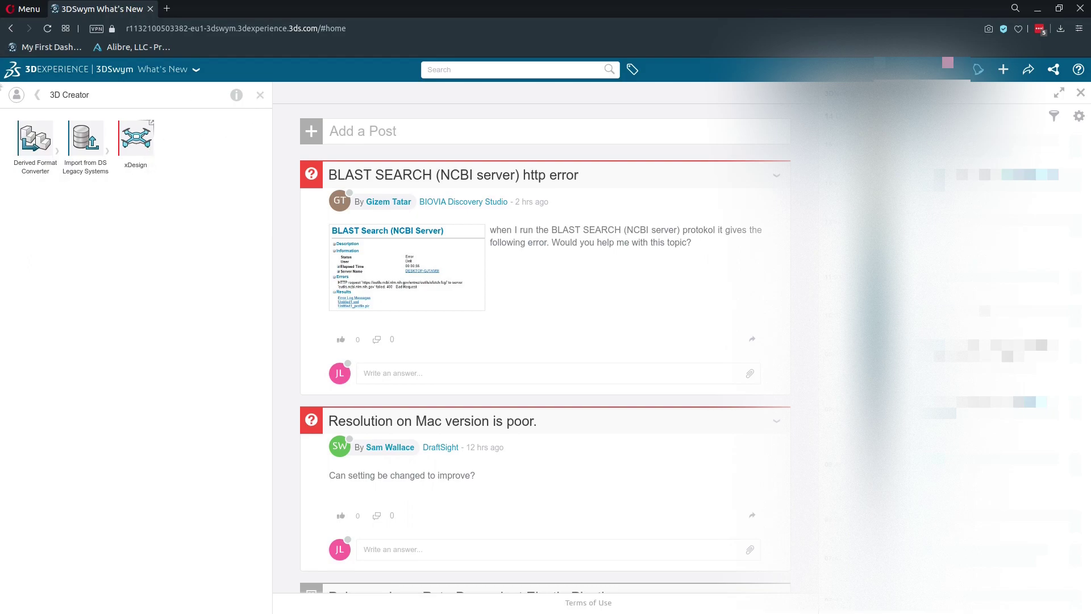
pyautogui.click(56, 96)
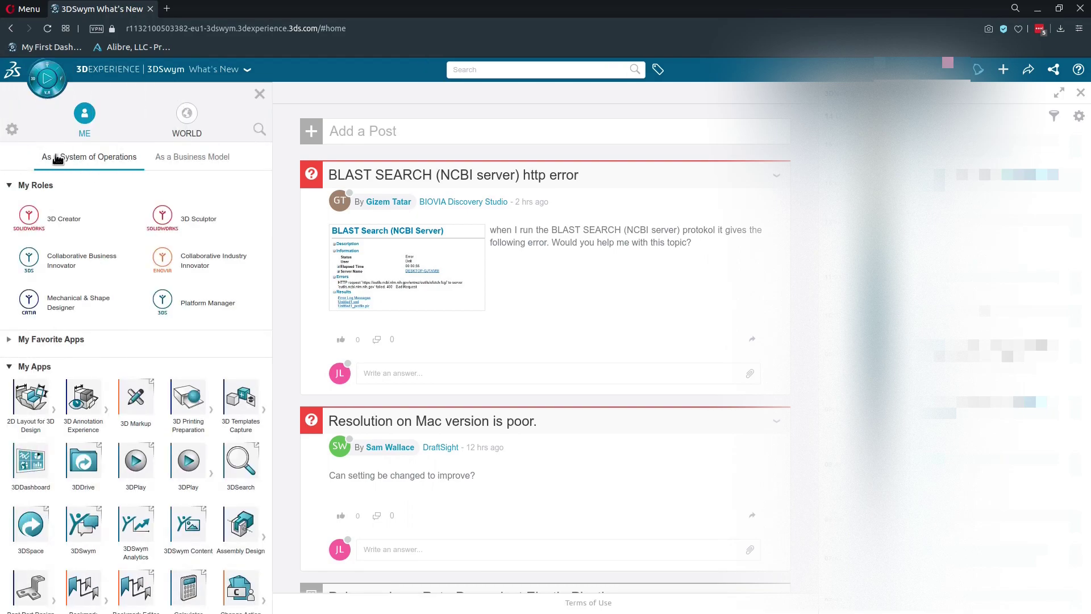
pyautogui.click(169, 217)
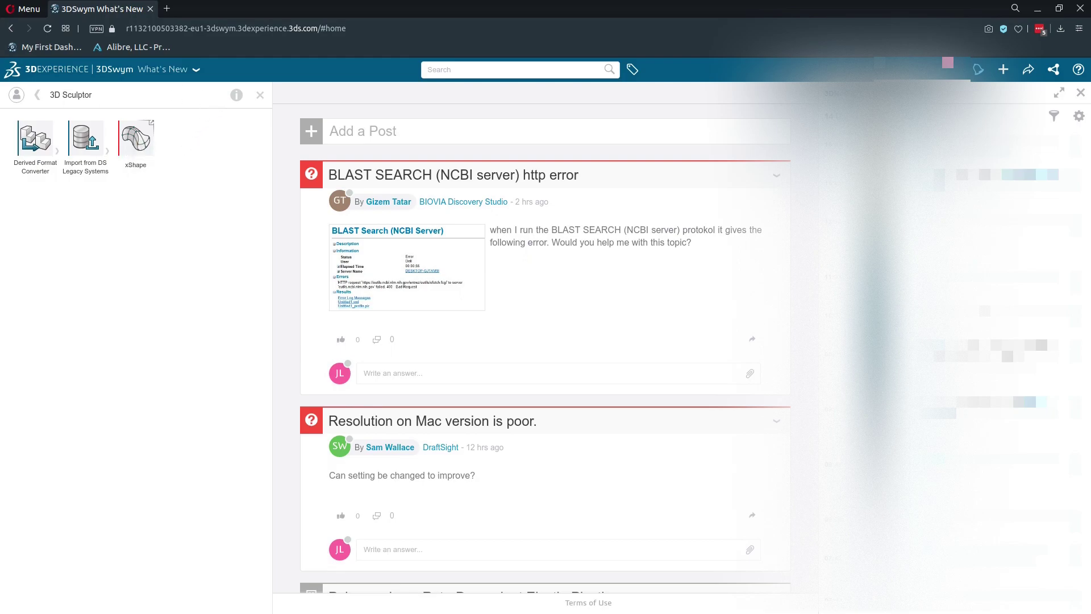
pyautogui.click(65, 98)
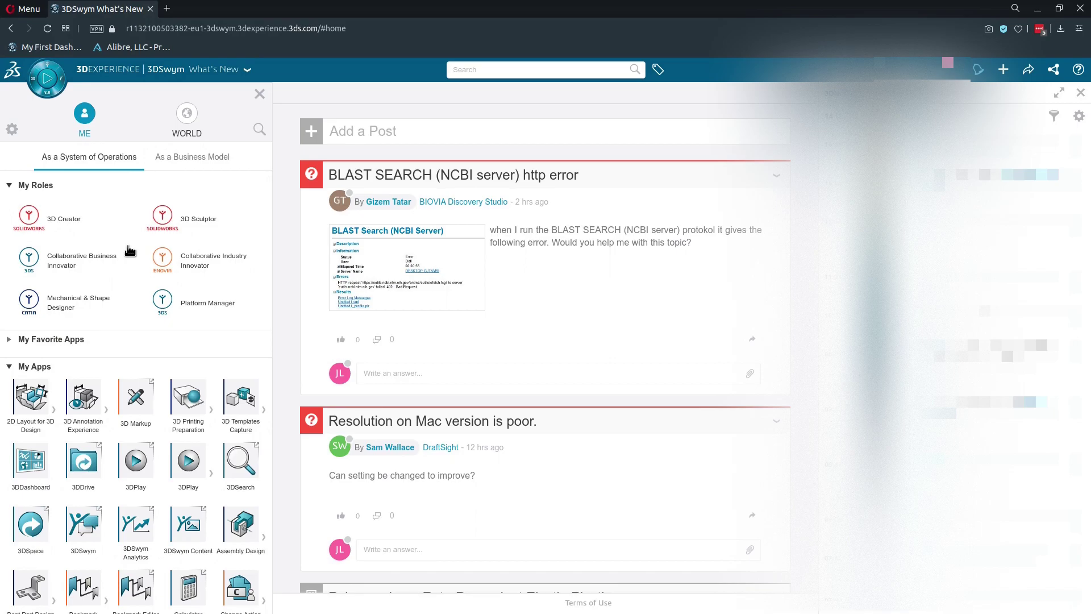
# Browse the Mechanical & Shape Designer role's apps, then close and reopen the roles list.
pyautogui.click(77, 307)
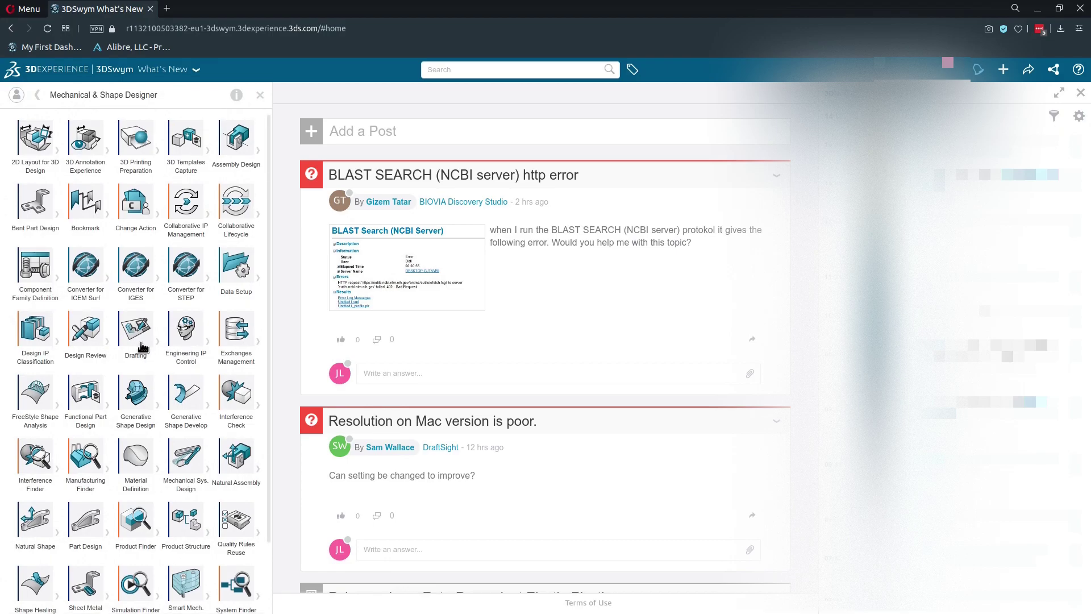
pyautogui.scroll(-2, 142, 348)
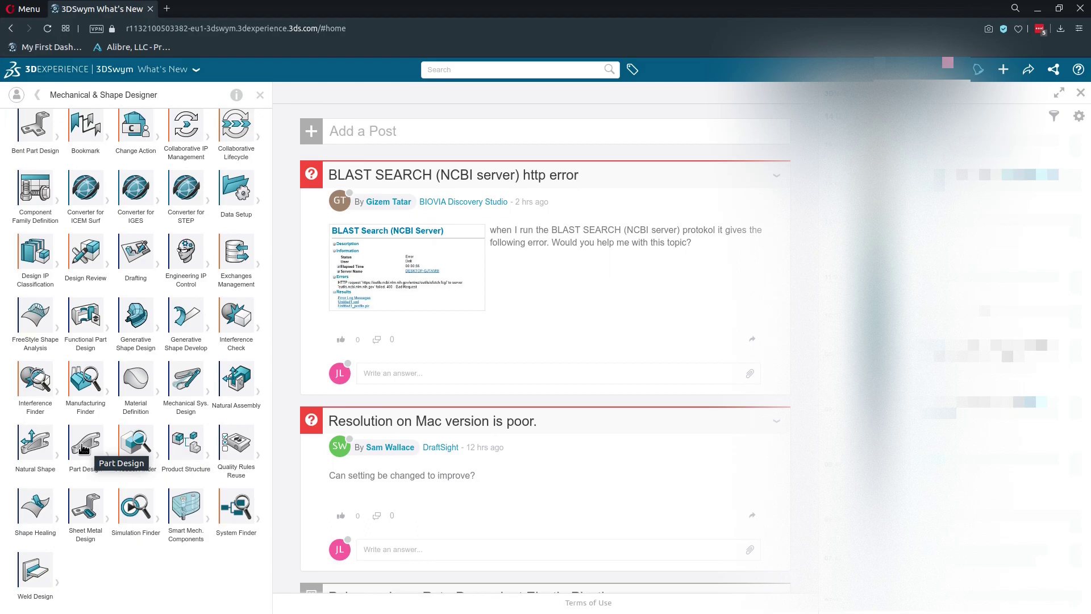
pyautogui.click(261, 95)
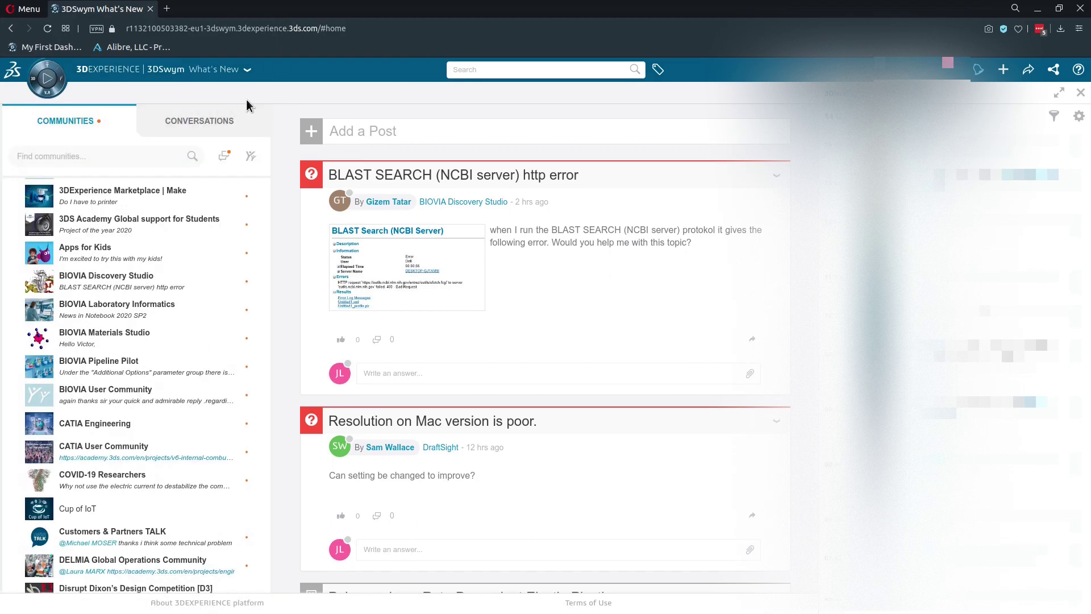
pyautogui.click(38, 83)
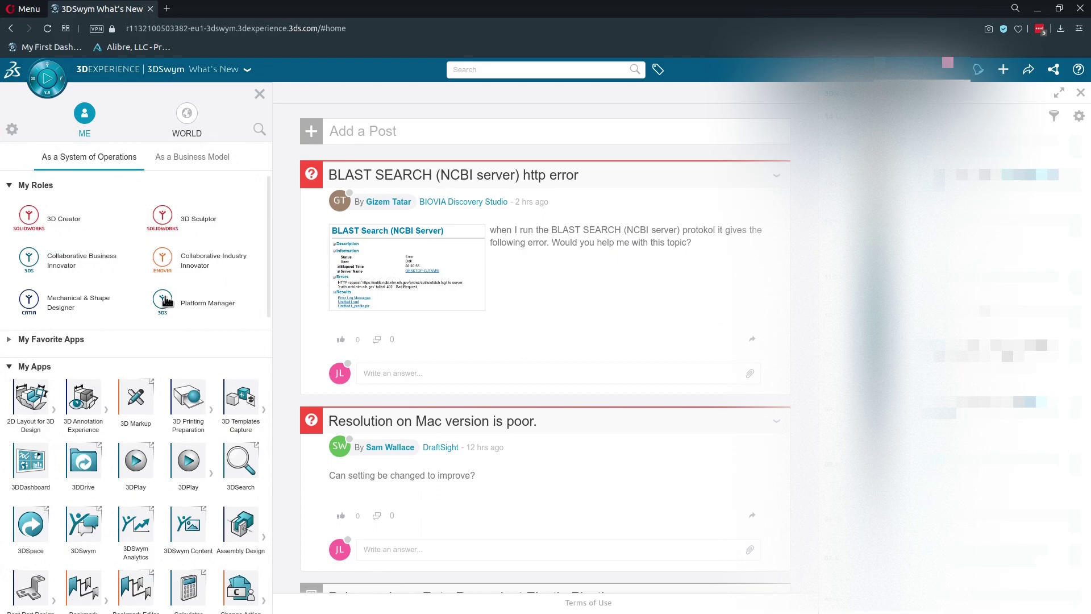
# Launch the xDesign app from the 3D Creator role.
pyautogui.scroll(-10, 112, 348)
pyautogui.scroll(-6, 111, 354)
pyautogui.scroll(15, 111, 354)
pyautogui.click(29, 215)
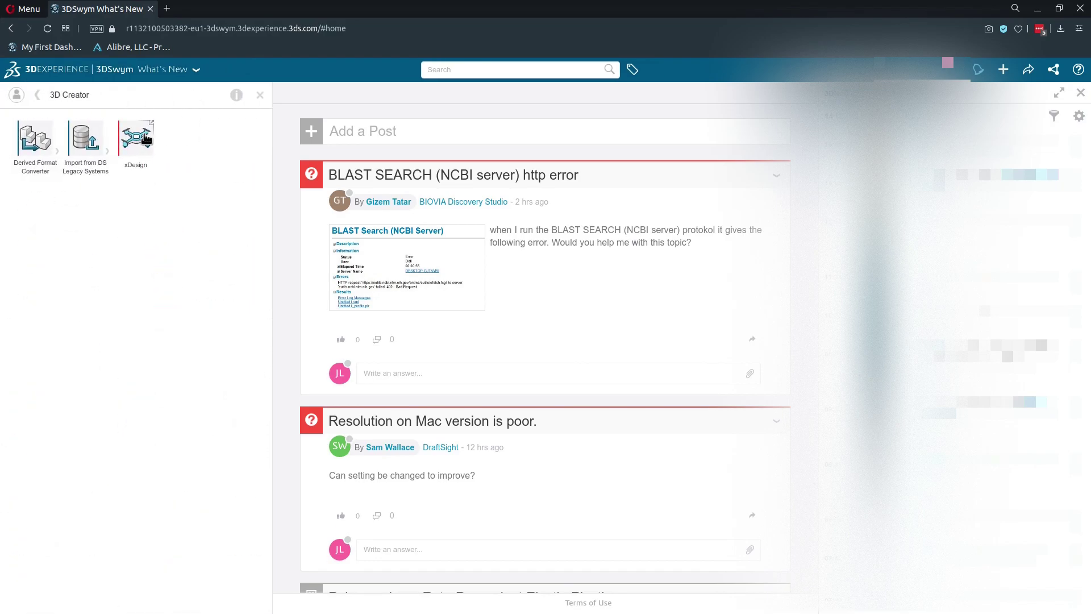
pyautogui.click(146, 138)
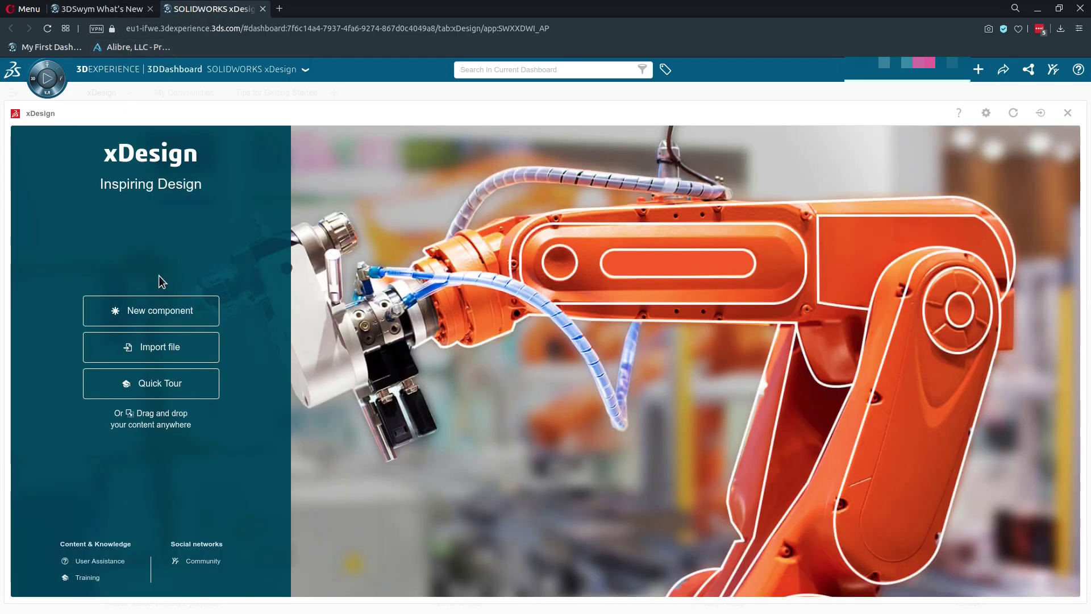
# Create a new component named 'Example'.
pyautogui.click(163, 322)
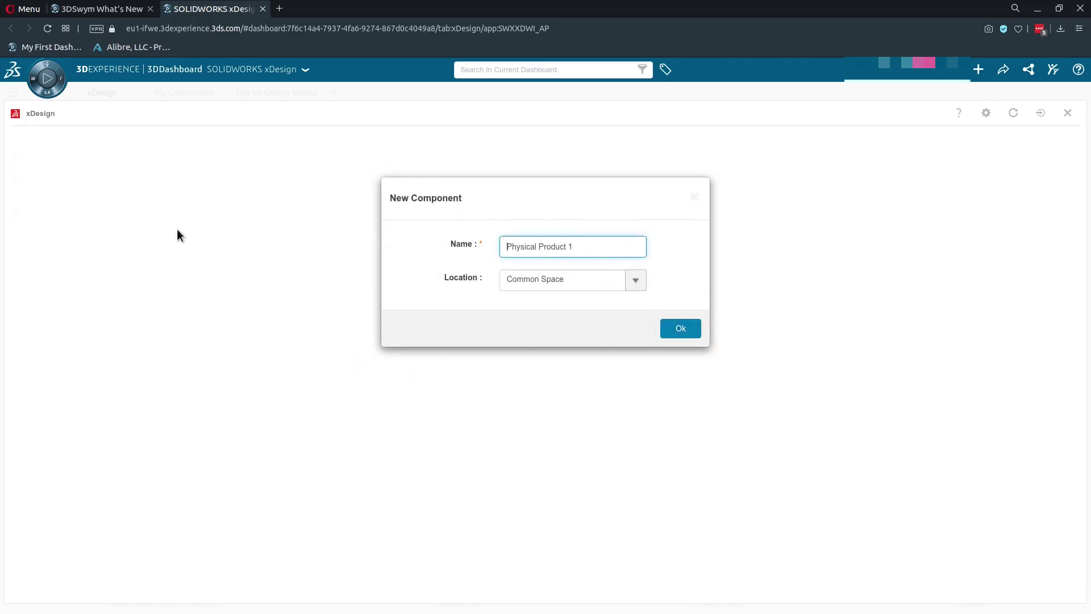
pyautogui.write('Exa,[;e')
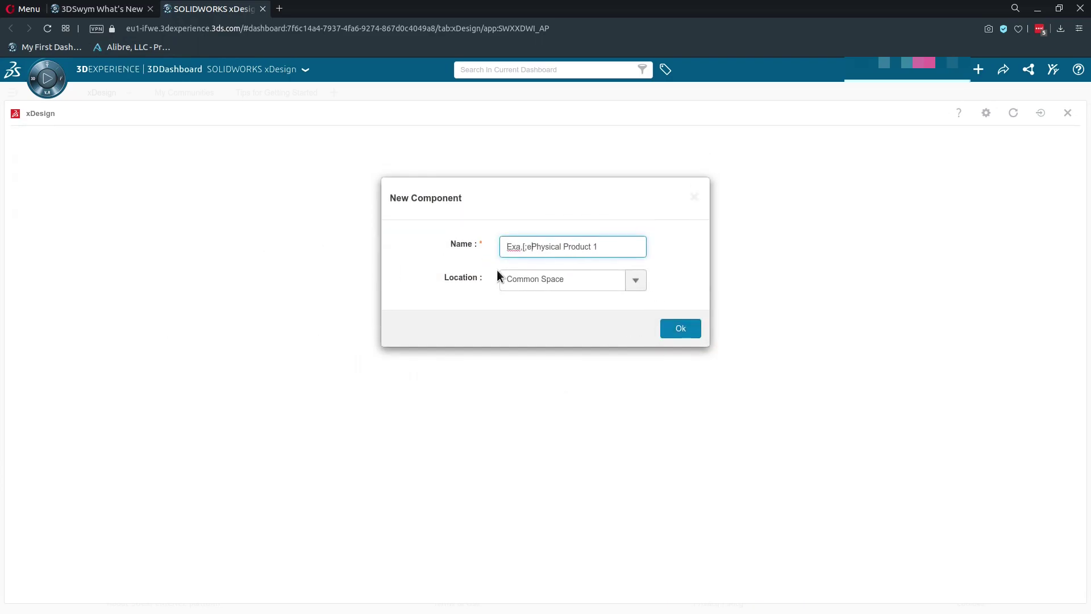
pyautogui.press('Delete')
pyautogui.press('Delete')
pyautogui.press('Delete')
pyautogui.press('Delete')
pyautogui.press('Delete')
pyautogui.press('Delete')
pyautogui.press('Delete')
pyautogui.press('Delete')
pyautogui.press('Delete')
pyautogui.press('Delete')
pyautogui.press('Delete')
pyautogui.press('Delete')
pyautogui.press('Delete')
pyautogui.press('Delete')
pyautogui.press('Delete')
pyautogui.press('Delete')
pyautogui.press('Delete')
pyautogui.press('Delete')
pyautogui.press('BackSpace')
pyautogui.press('BackSpace')
pyautogui.write('mple')
pyautogui.click(694, 328)
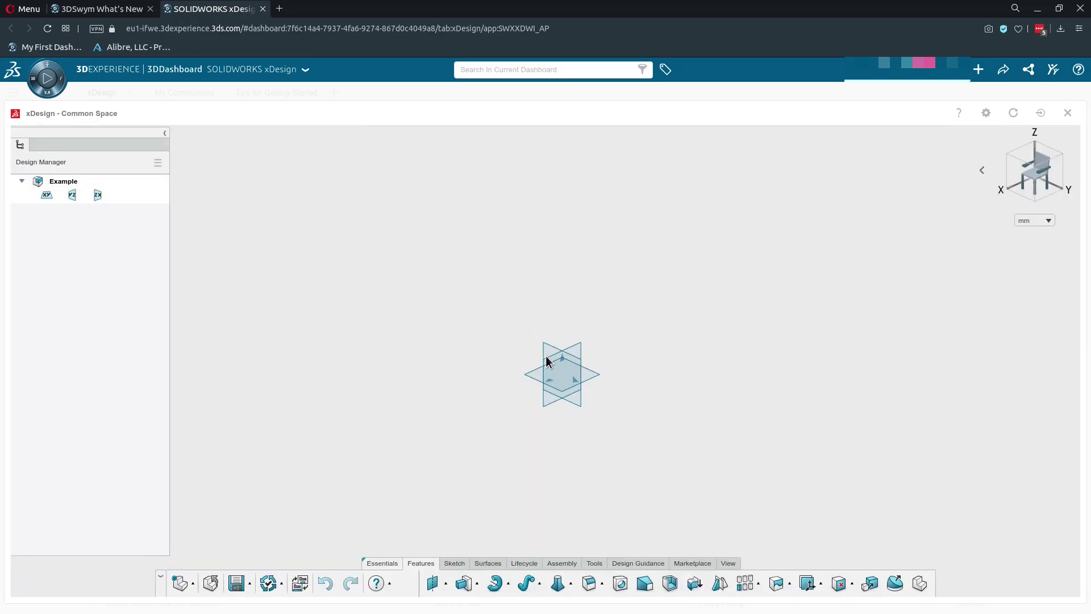
# On the YZ plane, sketch an arc and a line running down from its right end.
pyautogui.click(547, 345)
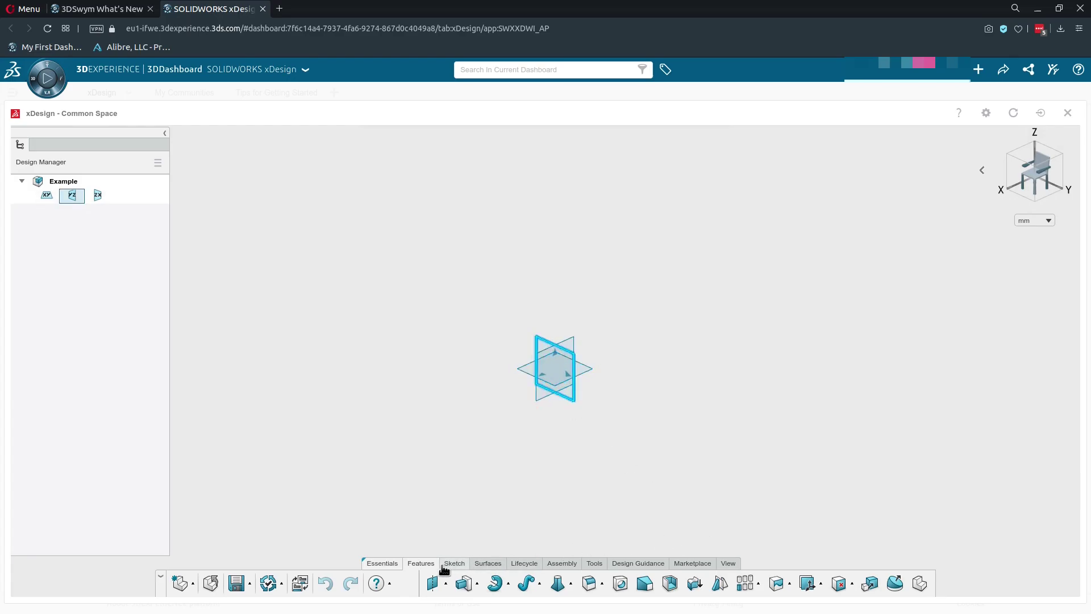
pyautogui.click(433, 583)
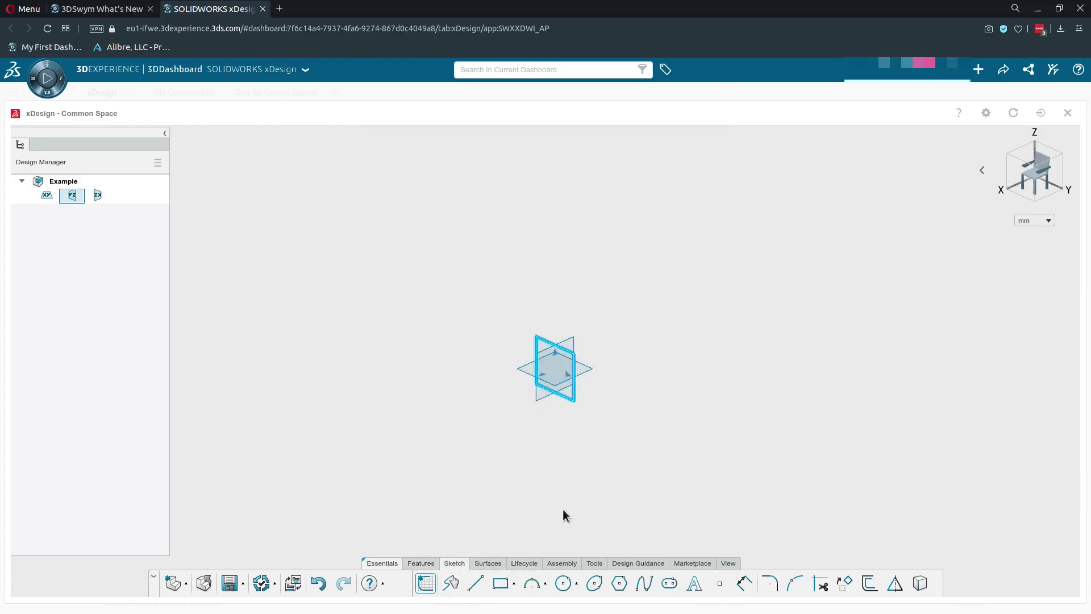
pyautogui.scroll(2, 521, 296)
pyautogui.click(531, 583)
pyautogui.click(639, 379)
pyautogui.click(638, 346)
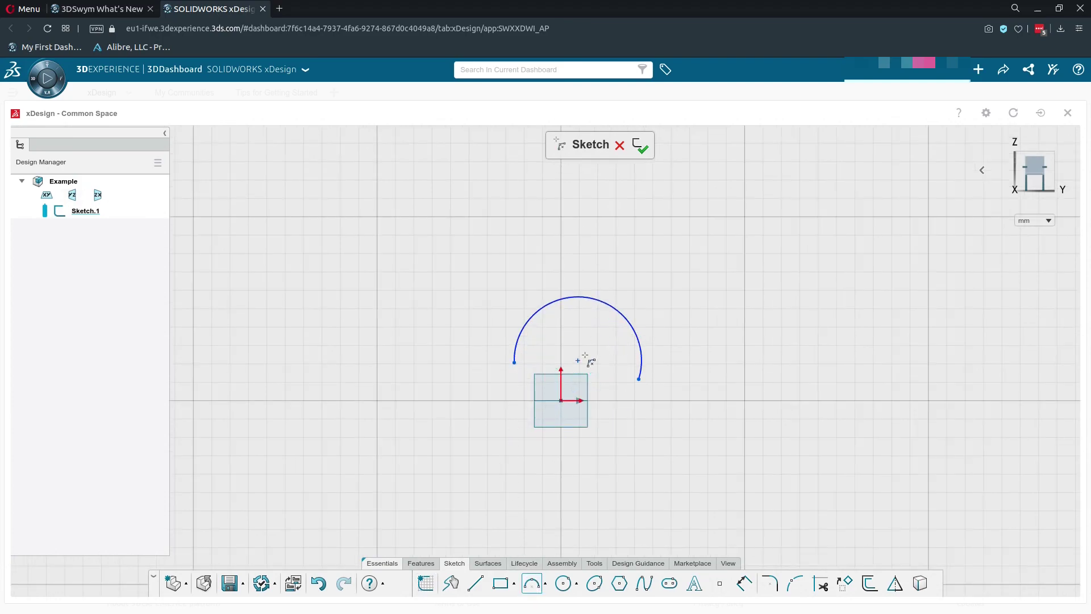
pyautogui.click(472, 588)
pyautogui.moveTo(639, 379); pyautogui.dragTo(660, 500)
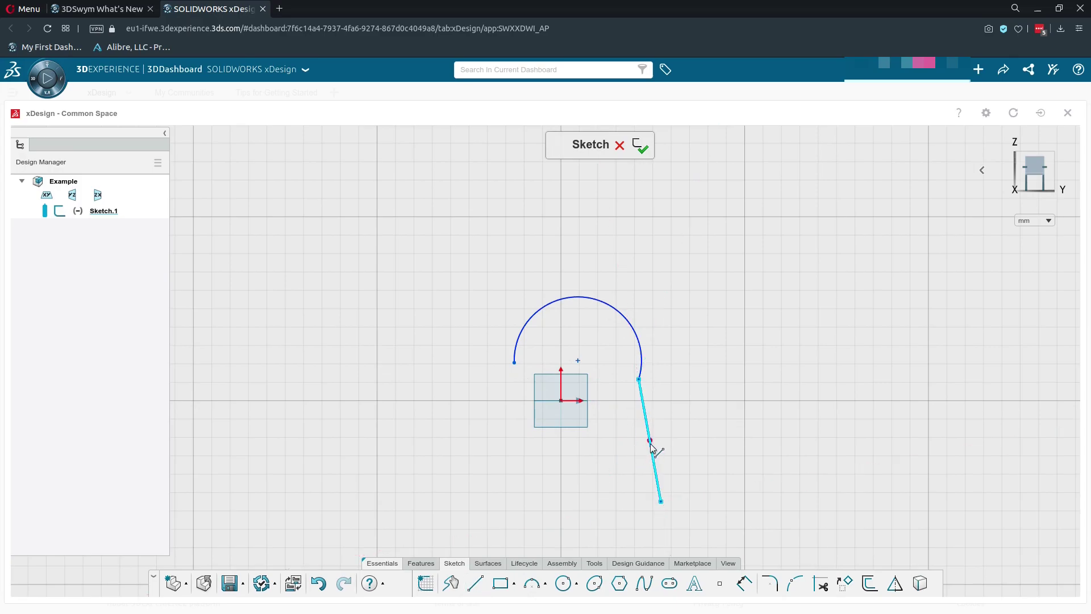
# Make the line tangent to the arc and swing it to point down-right.
pyautogui.click(640, 360)
pyautogui.click(640, 392)
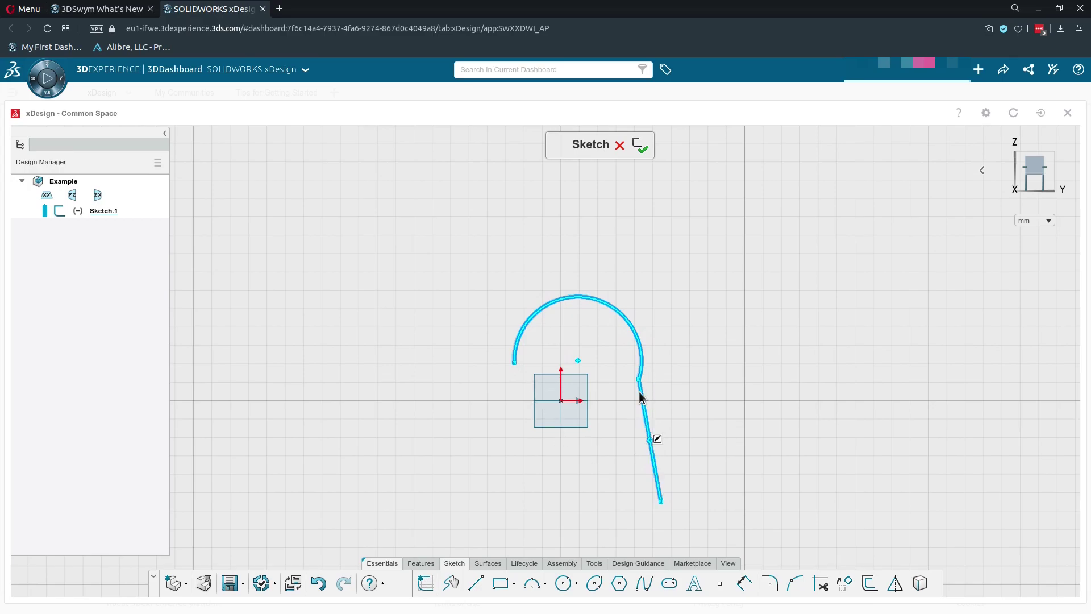
pyautogui.click(671, 393)
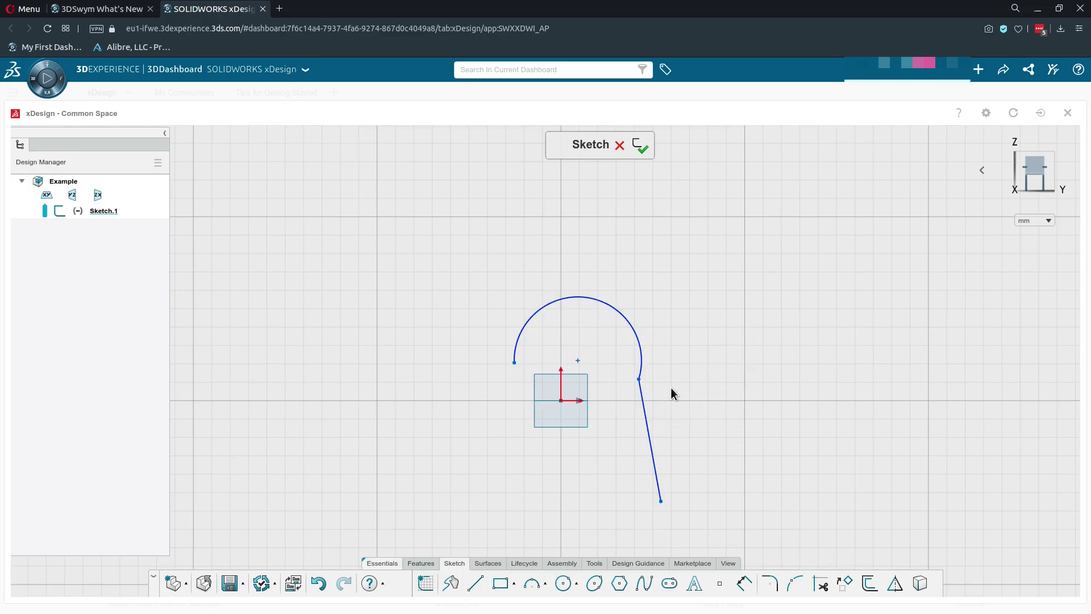
pyautogui.click(644, 405)
pyautogui.click(640, 362)
pyautogui.click(641, 364)
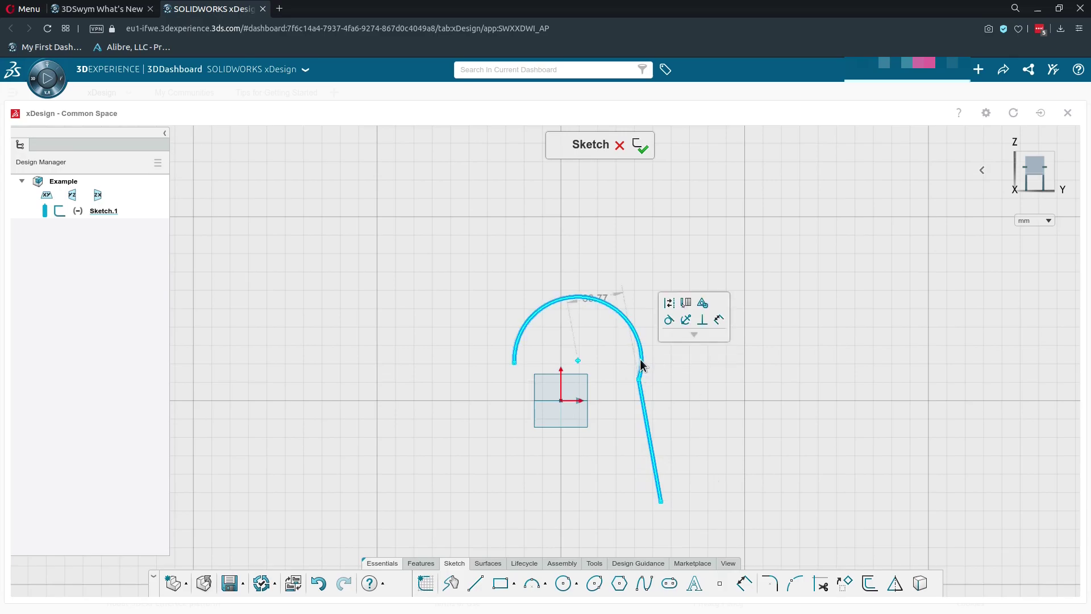
pyautogui.click(668, 320)
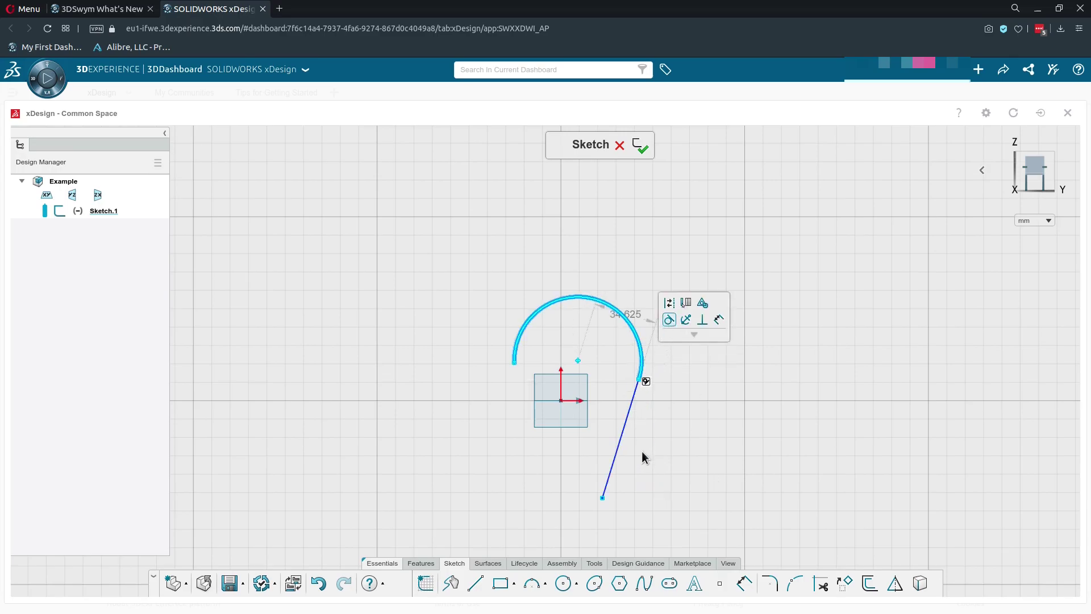
pyautogui.click(607, 522)
pyautogui.moveTo(602, 499); pyautogui.dragTo(761, 455)
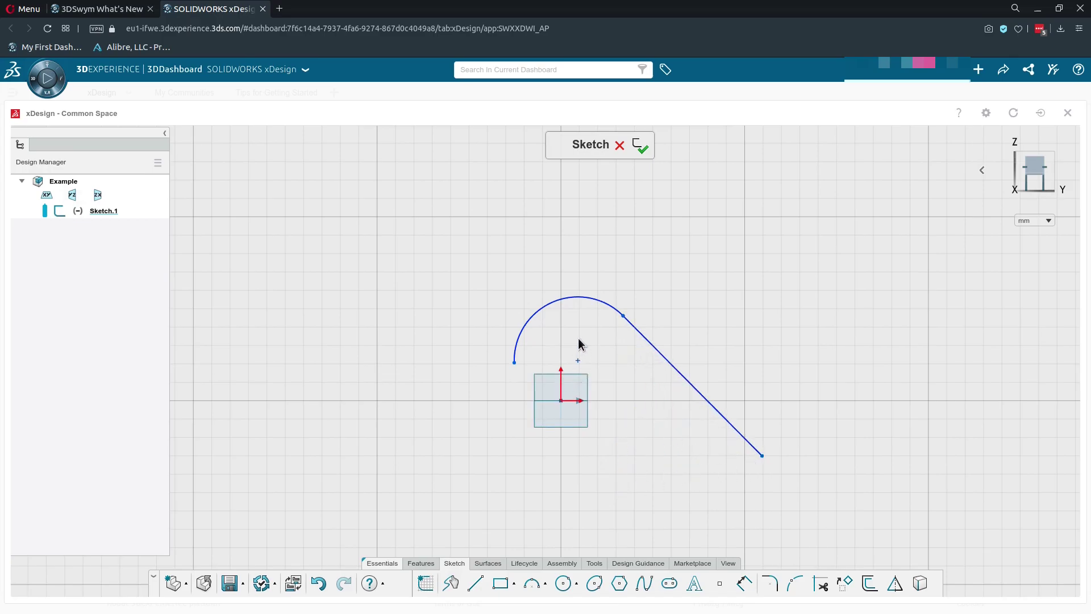
# Dimension the arc's radius to 35.
pyautogui.click(578, 299)
pyautogui.click(542, 273)
pyautogui.write('35')
pyautogui.press('Return')
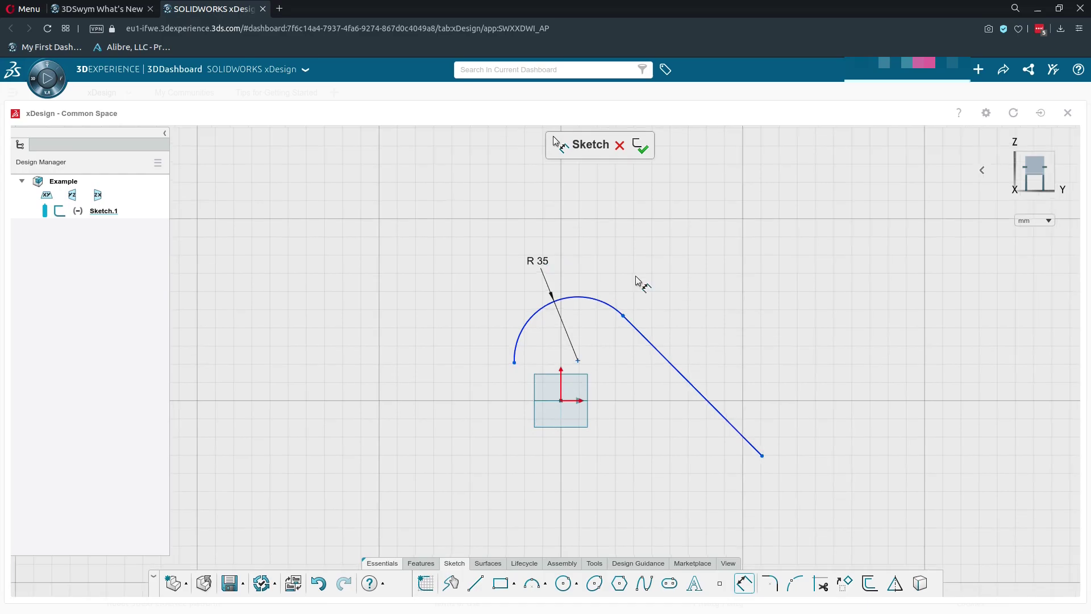
pyautogui.press('Escape')
# Make the arc's centre coincident with the origin.
pyautogui.click(577, 360)
pyautogui.click(562, 401)
pyautogui.click(624, 359)
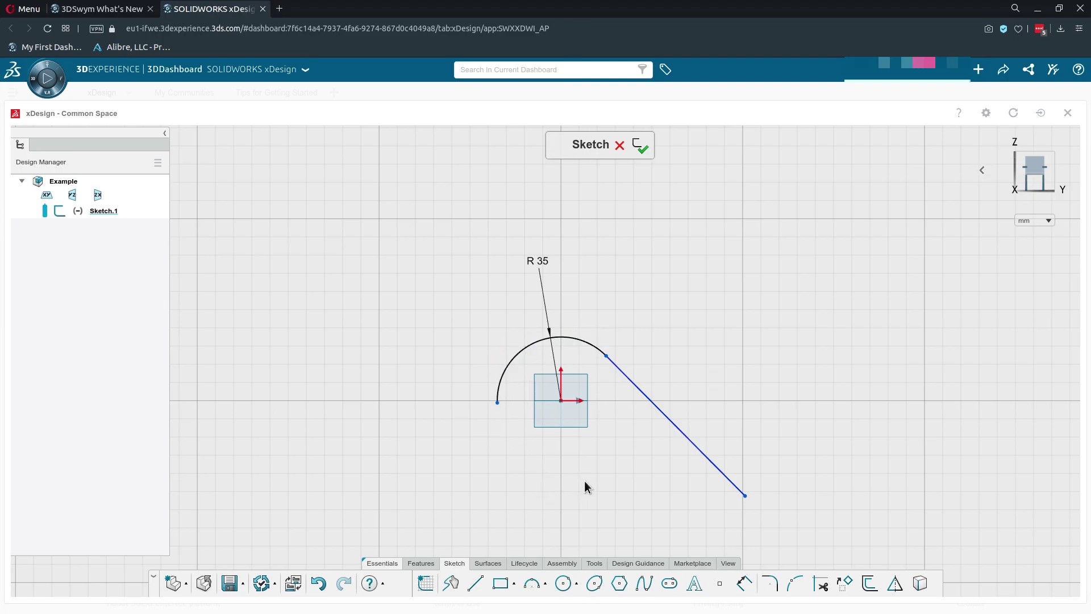
# Draw a closing line from the tangent line's lower end to the arc's left end.
pyautogui.click(475, 583)
pyautogui.click(745, 496)
pyautogui.click(498, 402)
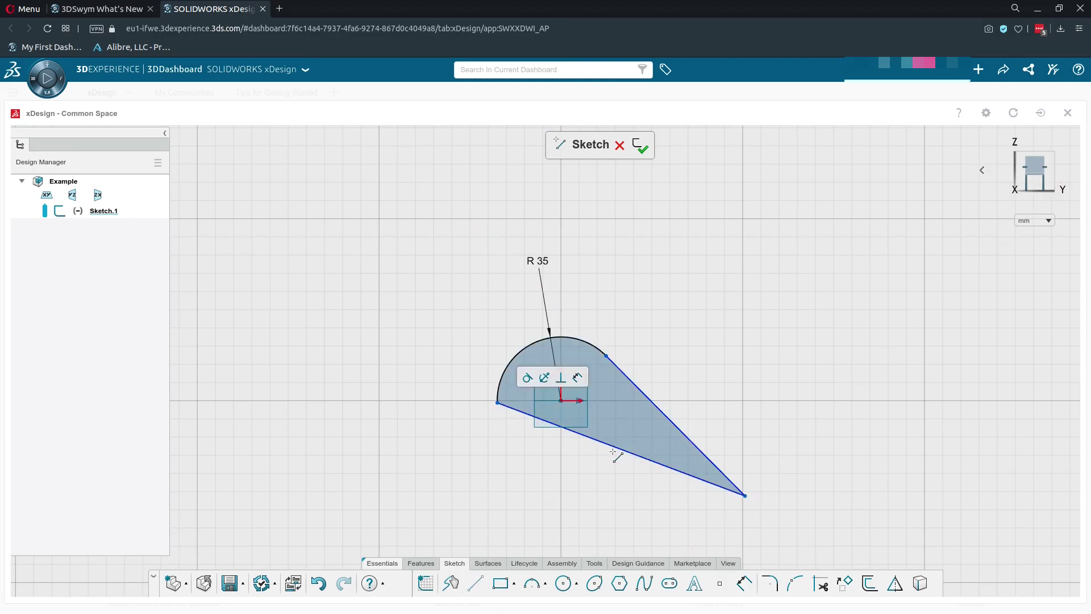
pyautogui.click(421, 562)
pyautogui.click(464, 585)
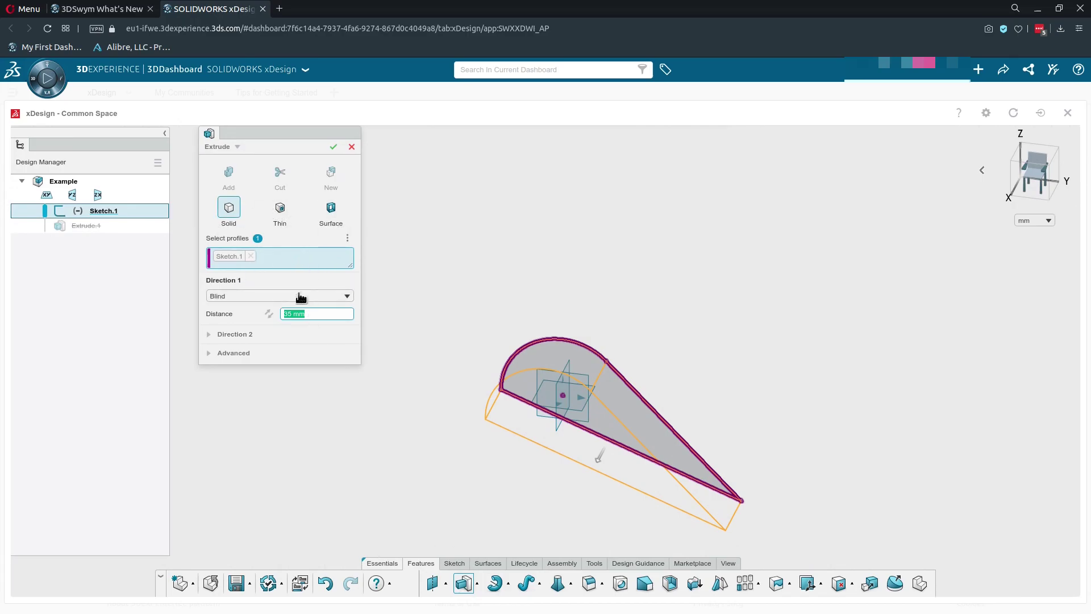
# Accept the extrusion as a solid Extrude.1 and orbit to view it in 3D.
pyautogui.click(333, 146)
pyautogui.moveTo(874, 446)
pyautogui.mouseDown(button='middle')
pyautogui.moveTo(760, 397)
pyautogui.moveTo(774, 412)
pyautogui.moveTo(876, 421)
pyautogui.moveTo(887, 460)
pyautogui.mouseUp(button='middle')
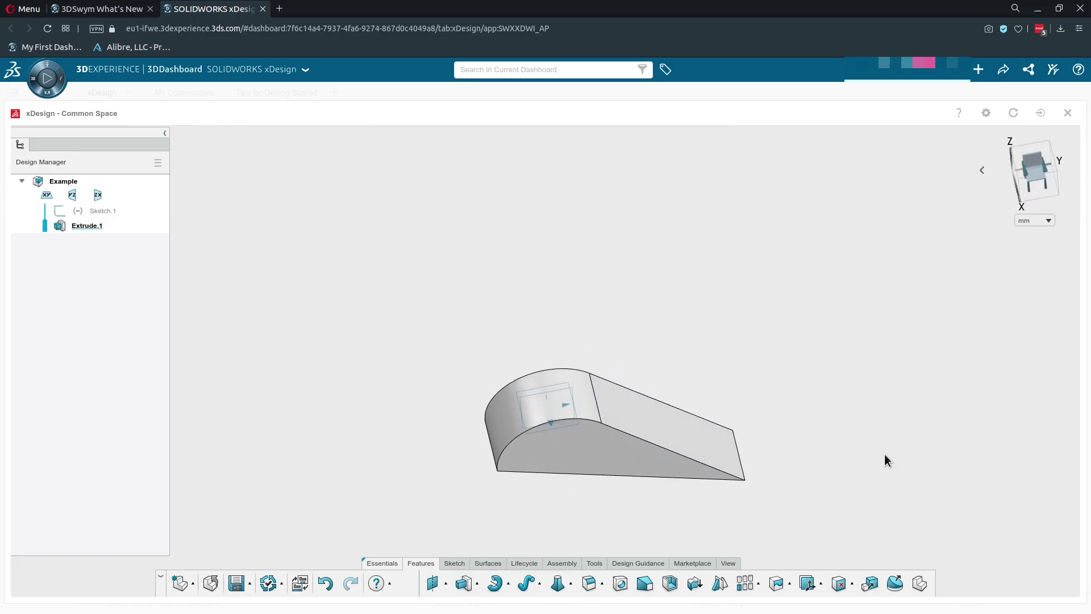